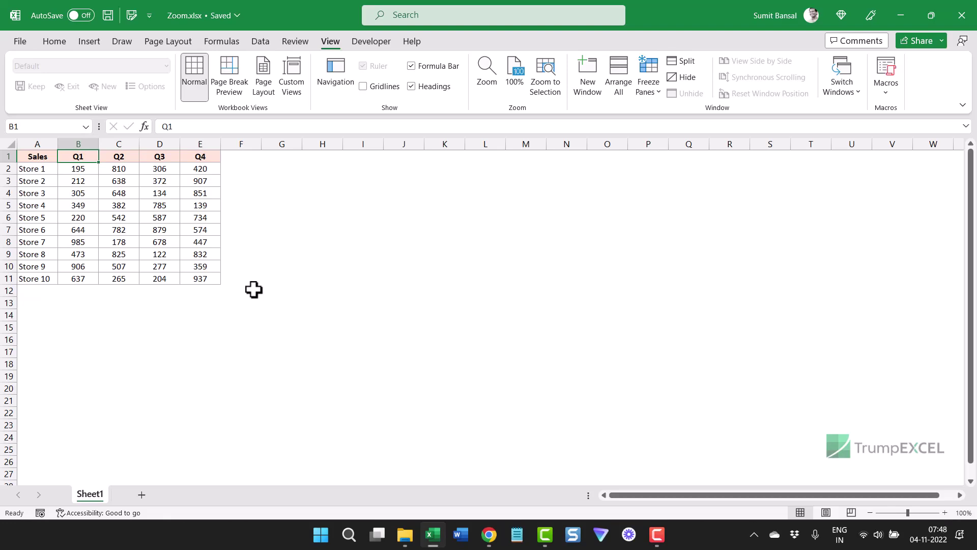
- Zoom the worksheet in to 340%, then zoom back out to 100%
ctrl+scroll(253, 290, up, 11)
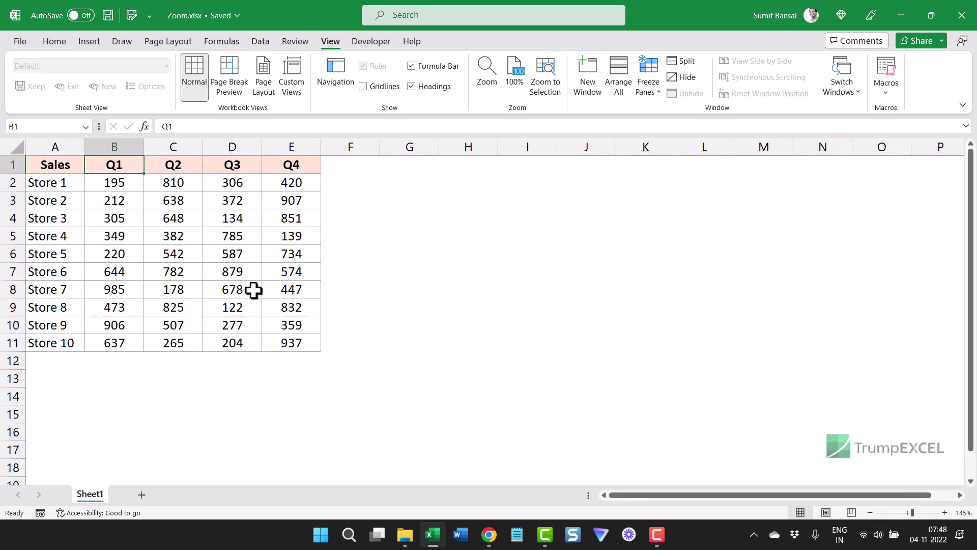
ctrl+scroll(254, 289, up, 5)
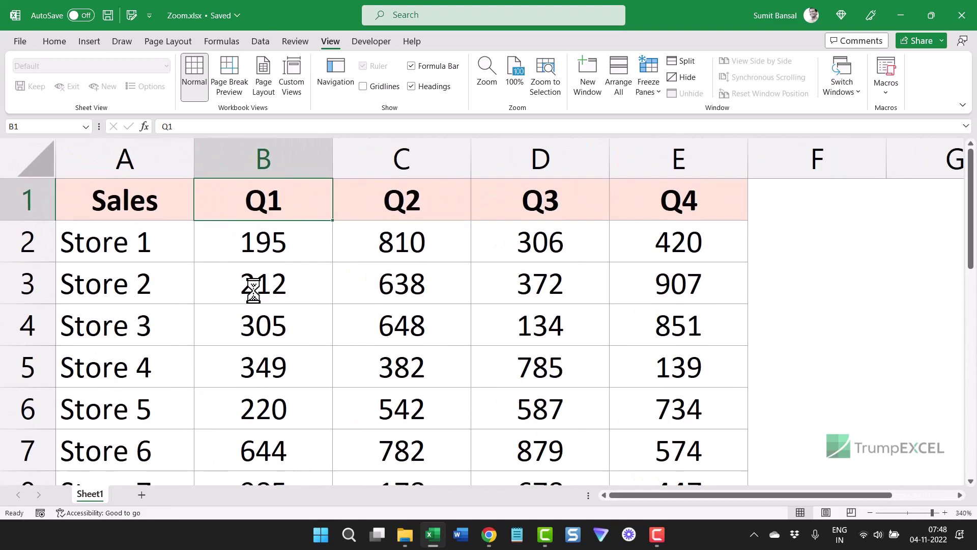
ctrl+scroll(253, 289, down, 15)
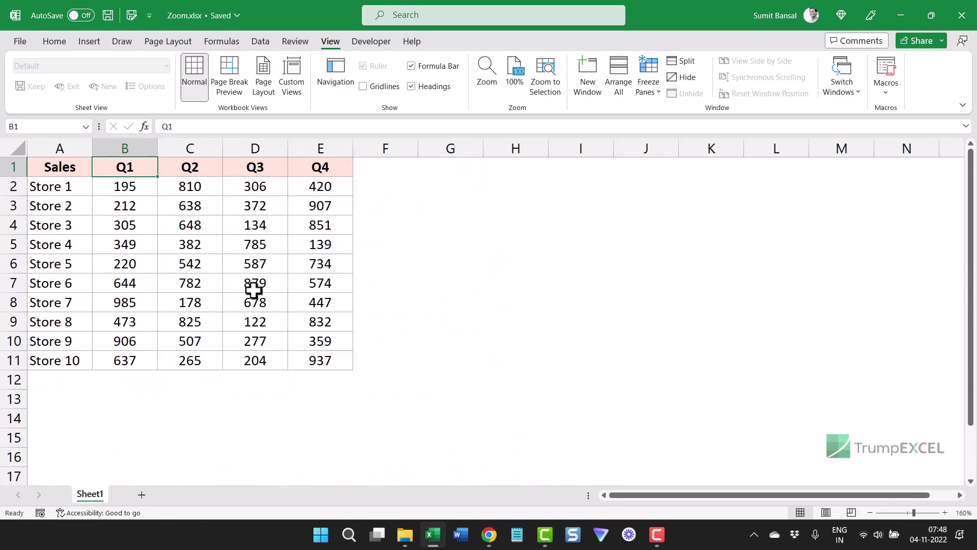
ctrl+scroll(253, 289, down, 1)
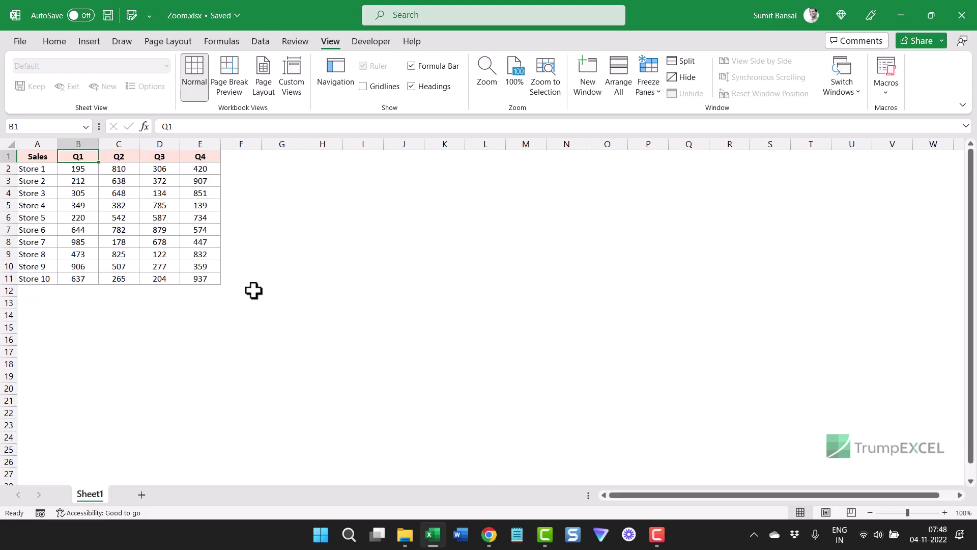
- Zoom the worksheet in gradually from its normal size to the maximum 400%
scroll(254, 291, up, 1)
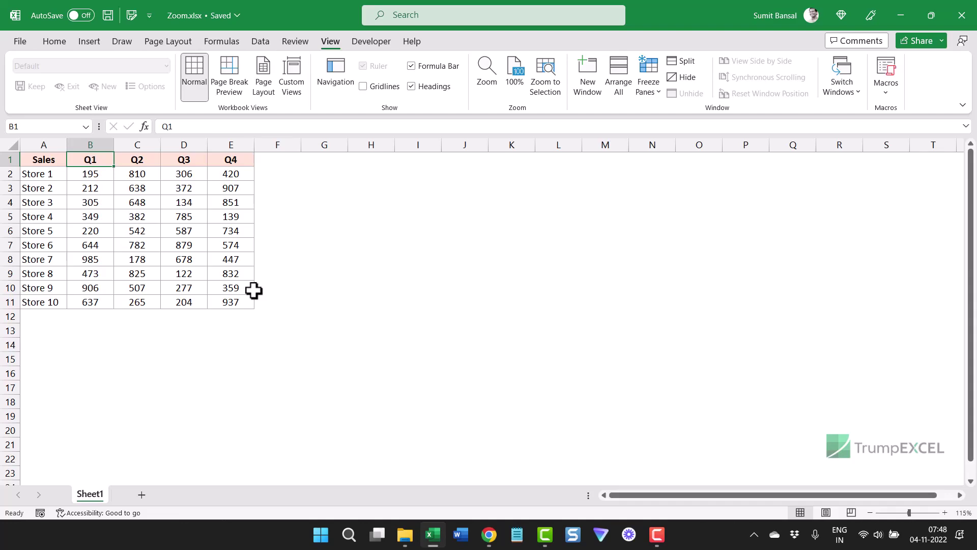
ctrl+scroll(253, 290, up, 7)
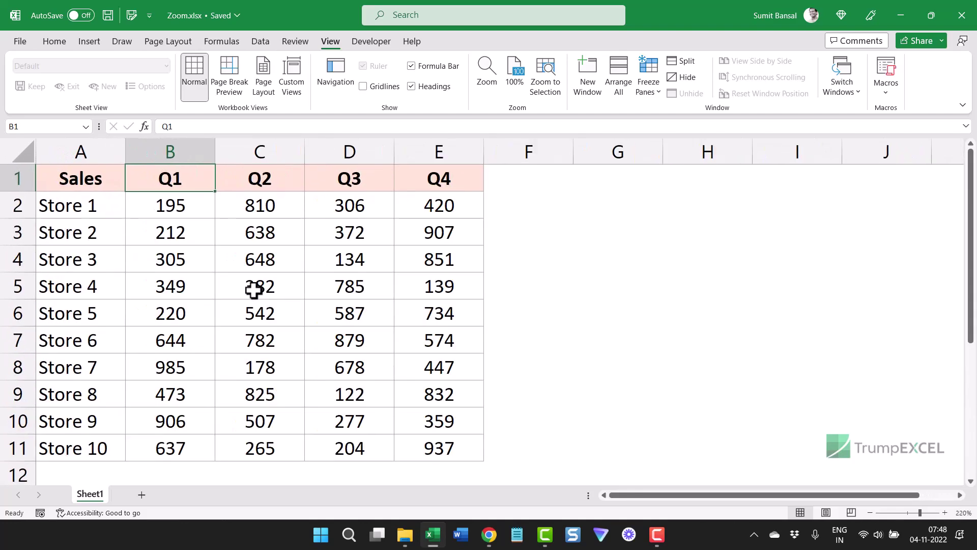
ctrl+scroll(254, 290, up, 6)
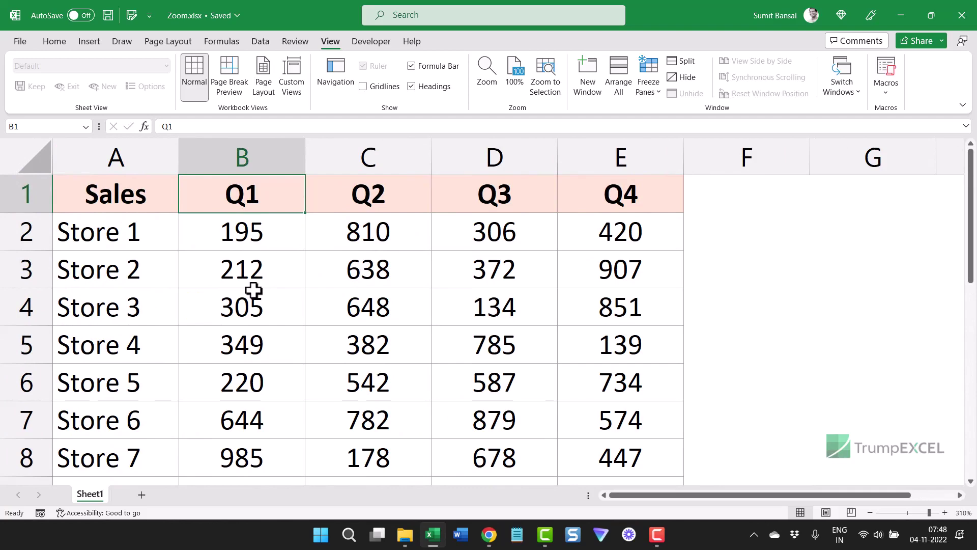
ctrl+scroll(253, 290, up, 6)
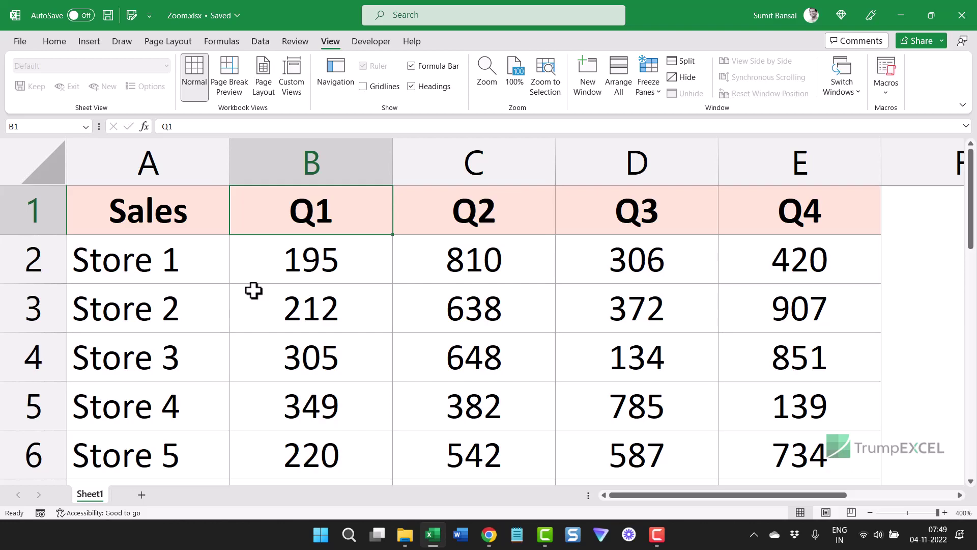
- Zoom the worksheet out to 55% and back in to 115%
scroll(254, 290, down, 3)
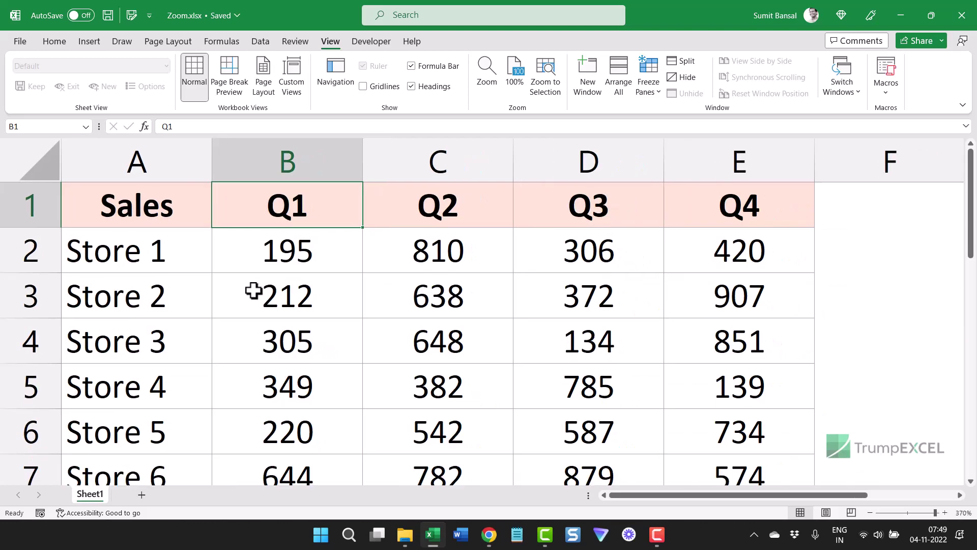
scroll(253, 290, down, 1)
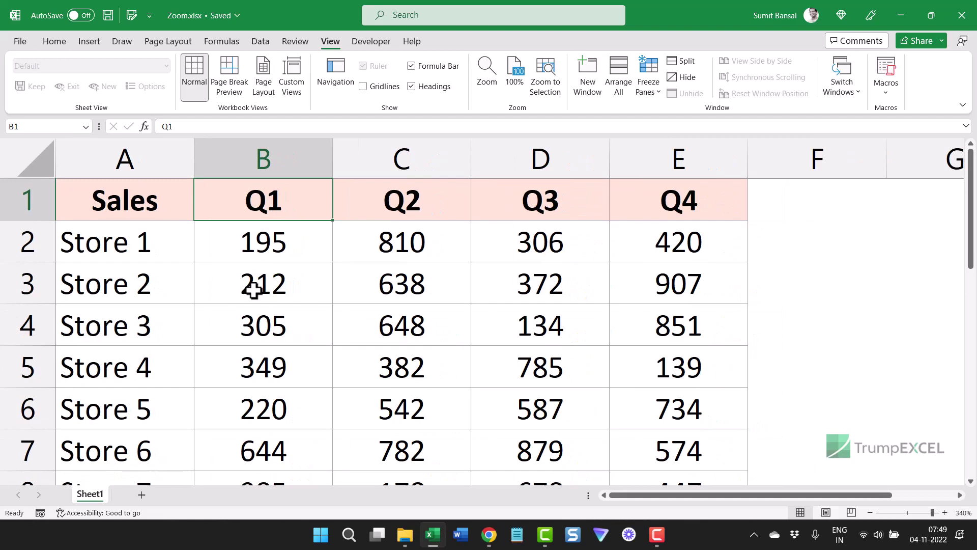
scroll(253, 290, down, 20)
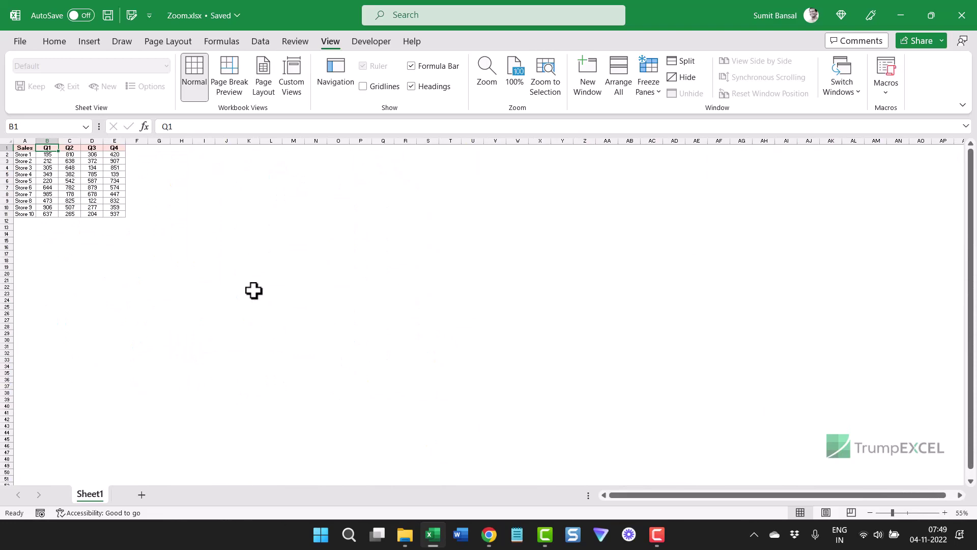
scroll(254, 290, up, 6)
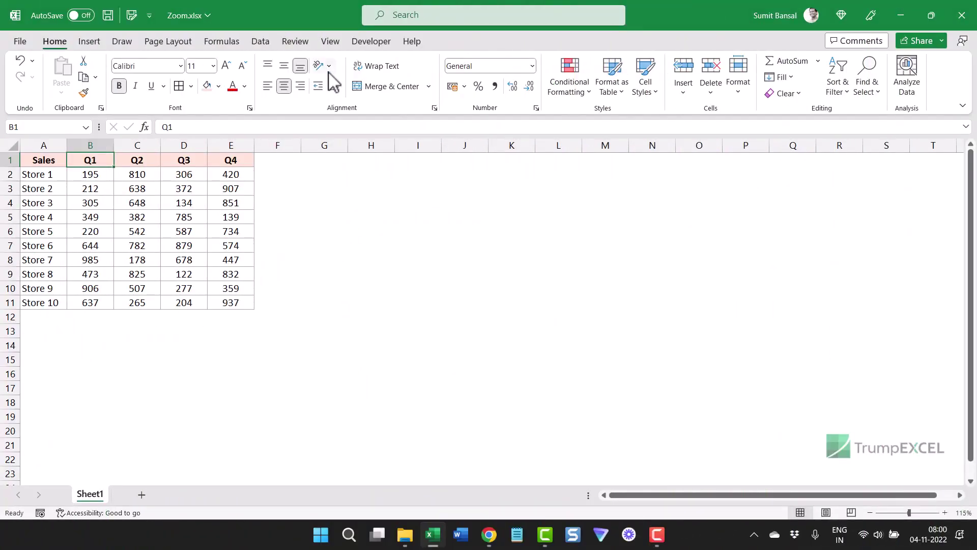
- Set the worksheet magnification to the preset 200% in the Zoom dialog
click(330, 42)
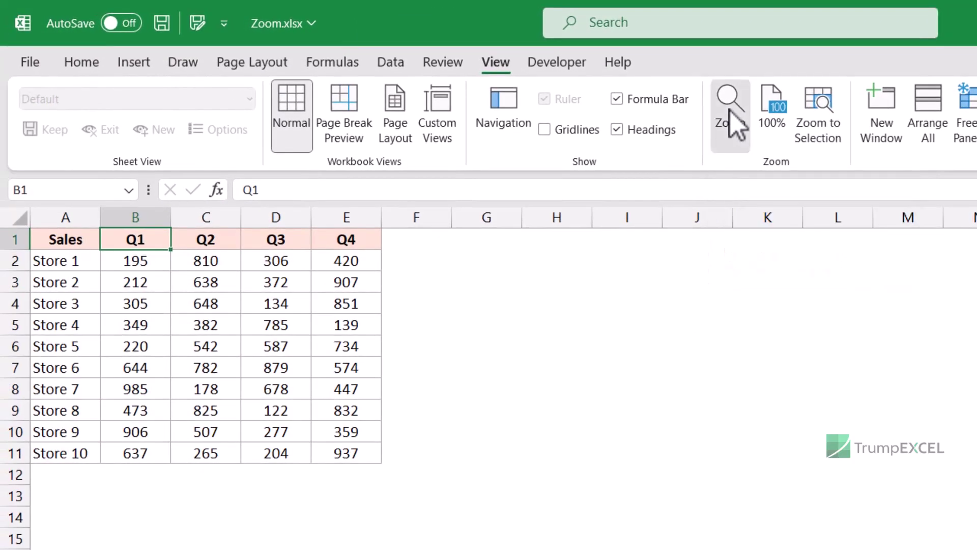
click(646, 147)
drag(565, 278, 543, 273)
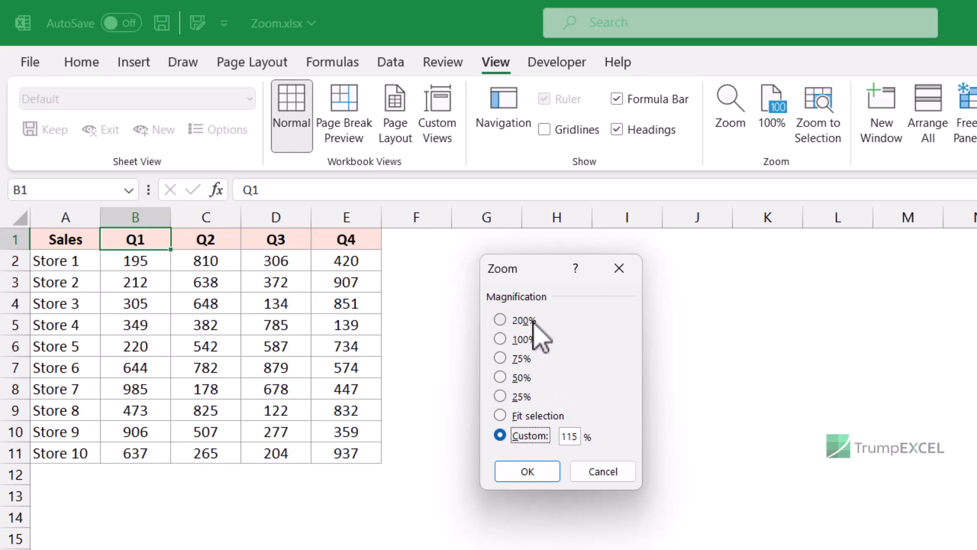
click(506, 321)
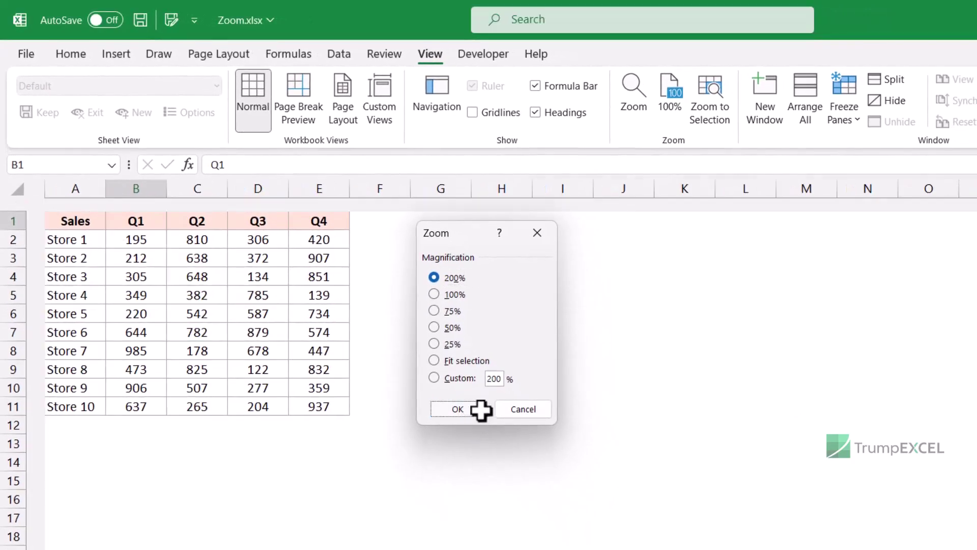
click(528, 472)
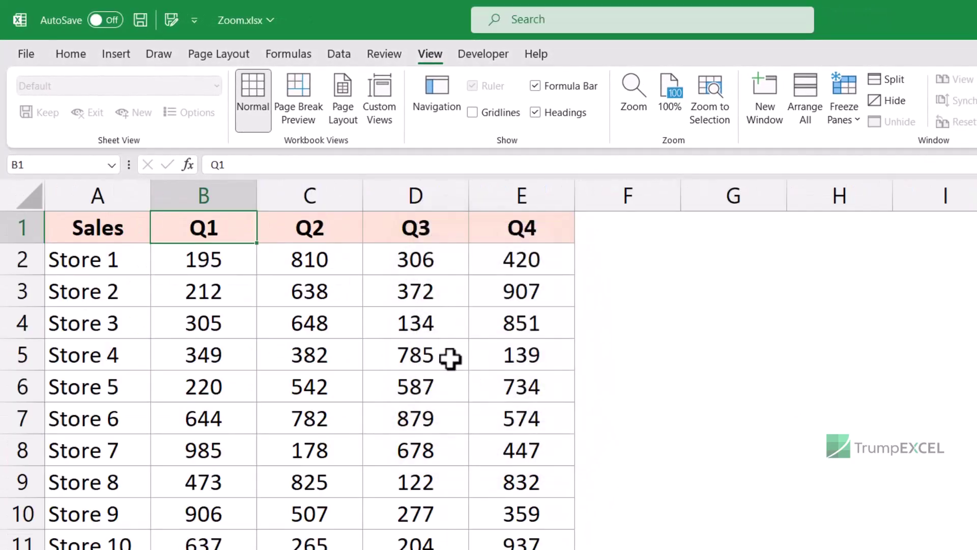
- Set a custom worksheet magnification of 150% in the Zoom dialog
click(623, 122)
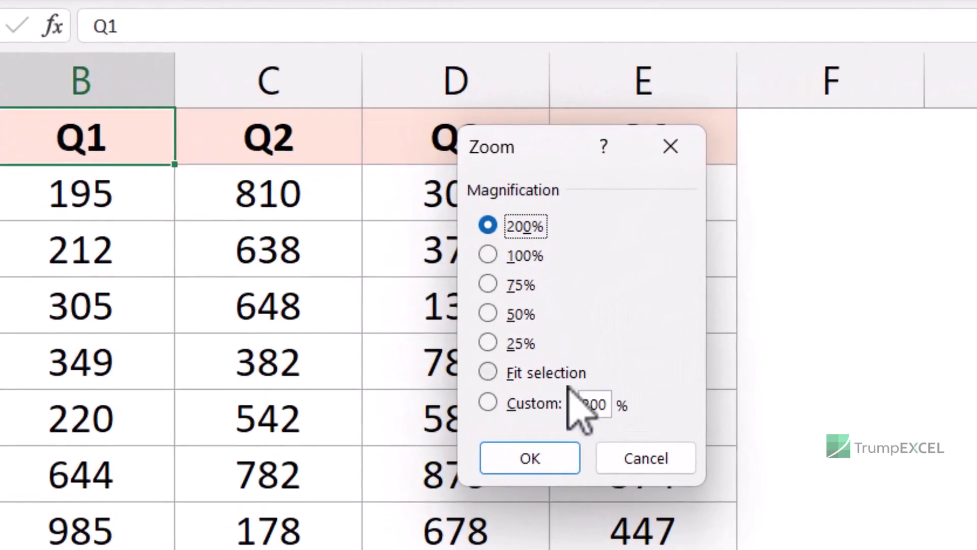
click(486, 402)
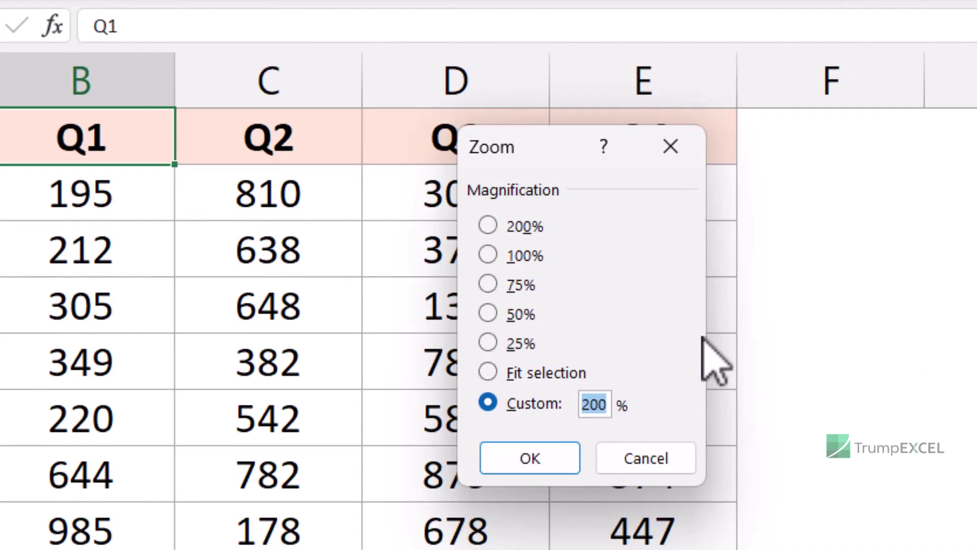
text(150)
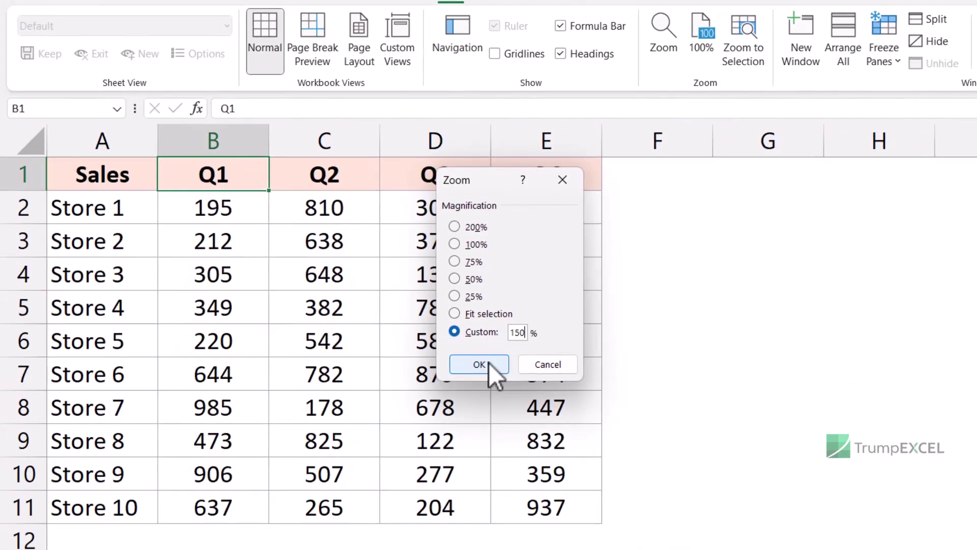
click(480, 364)
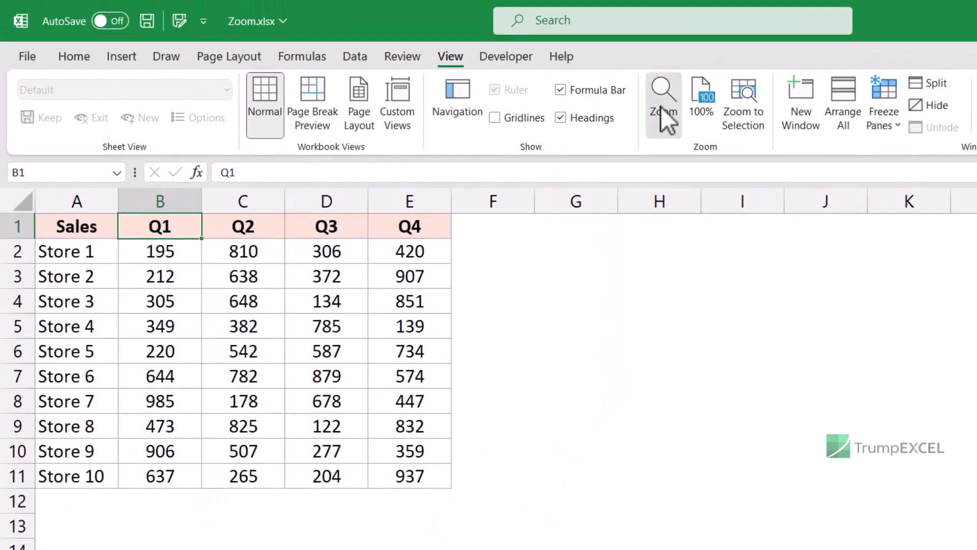
click(663, 35)
click(492, 377)
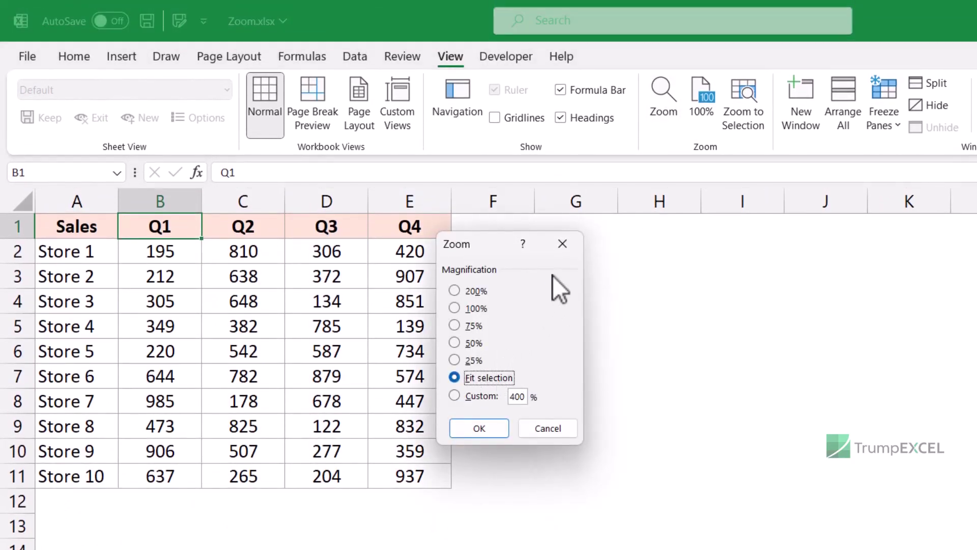
click(563, 244)
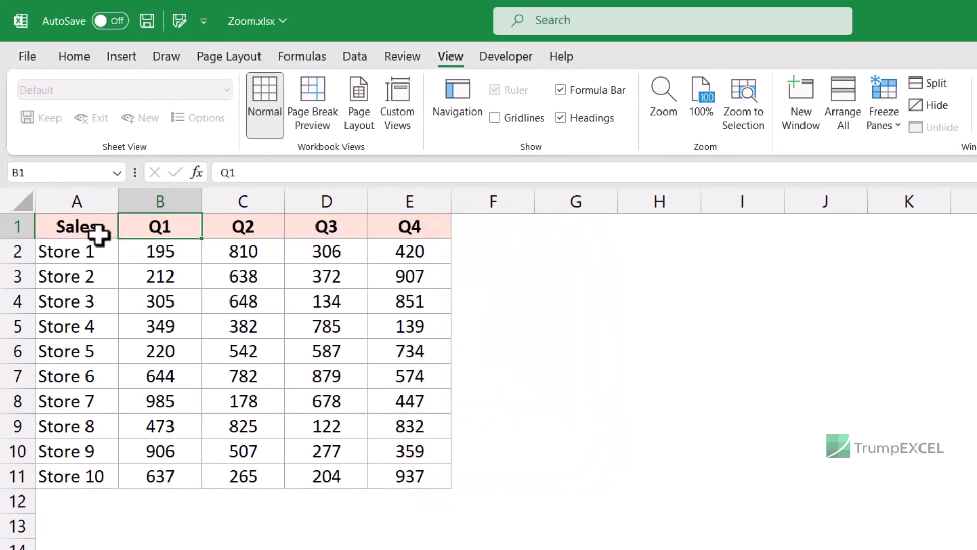
- Select the sales table A1:E11 and apply the Fit selection magnification in the Zoom dialog
drag(100, 235, 392, 474)
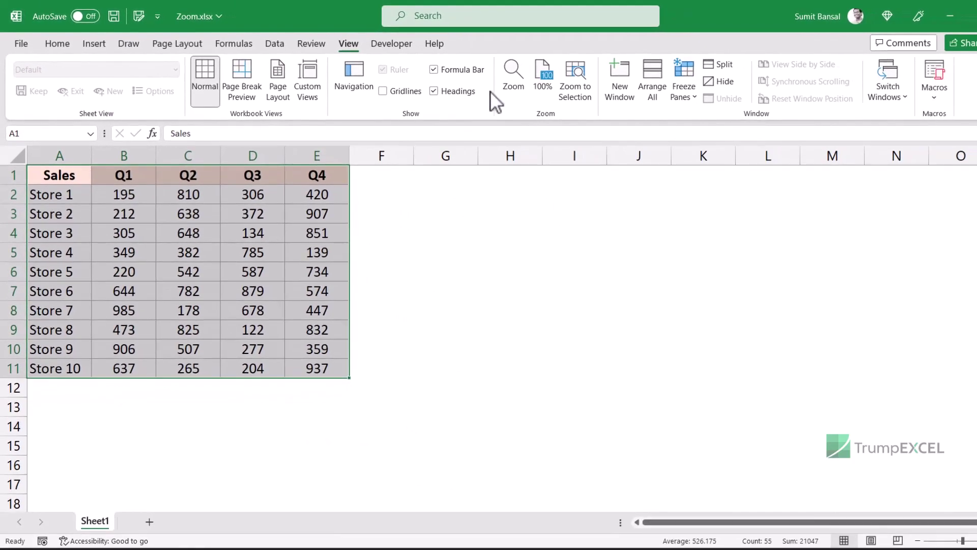
click(575, 91)
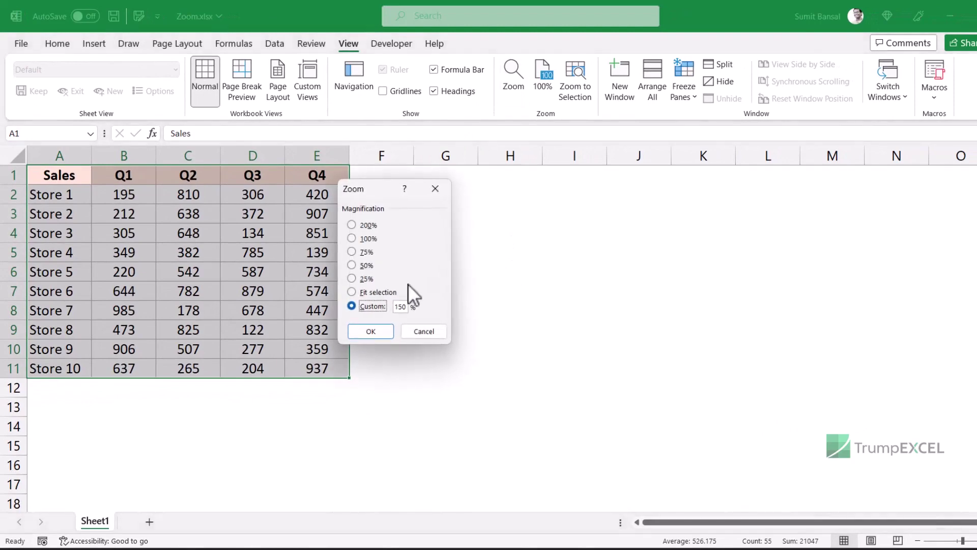
click(453, 328)
drag(387, 194, 484, 201)
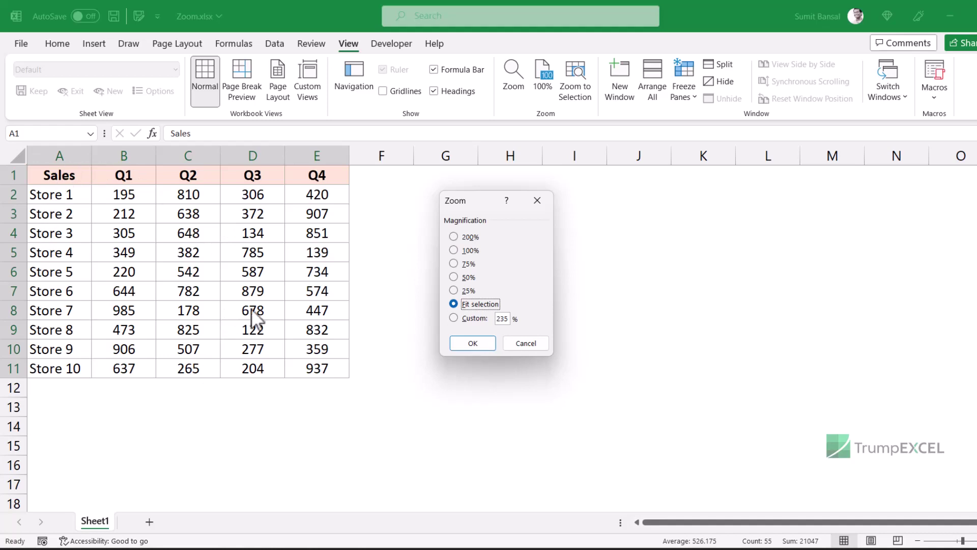
click(468, 343)
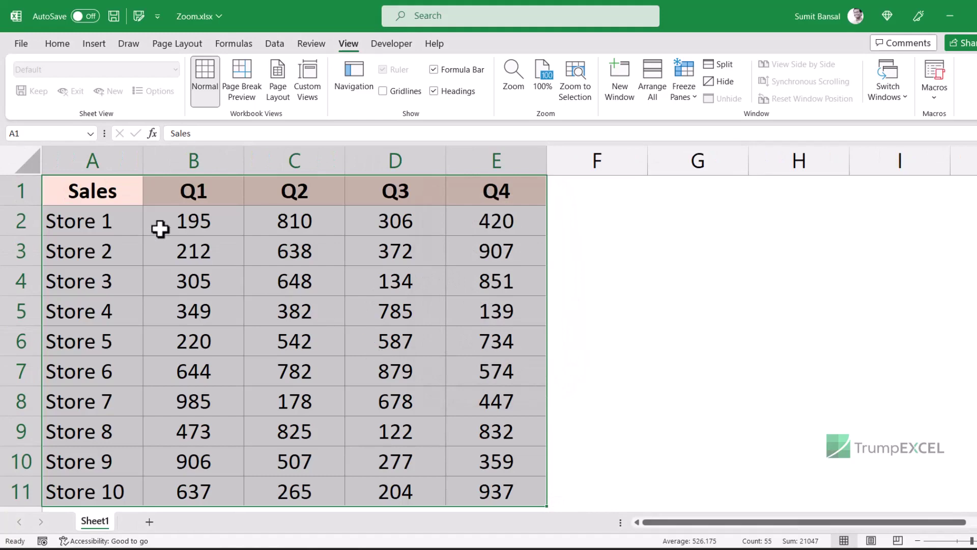
- Return the zoom to 150%, select a larger range from A1 across to column G, and apply the Fit selection magnification
drag(106, 196, 480, 488)
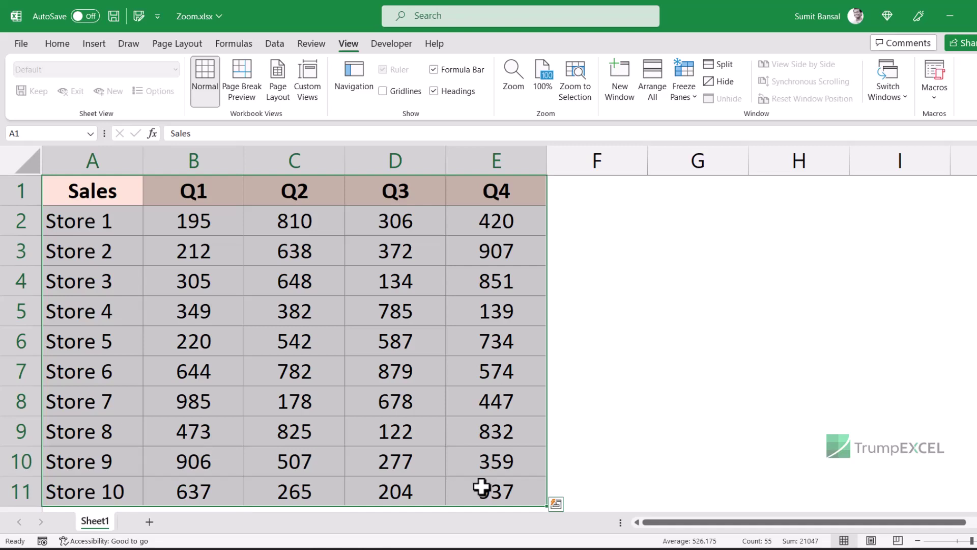
scroll(481, 487, down, 3)
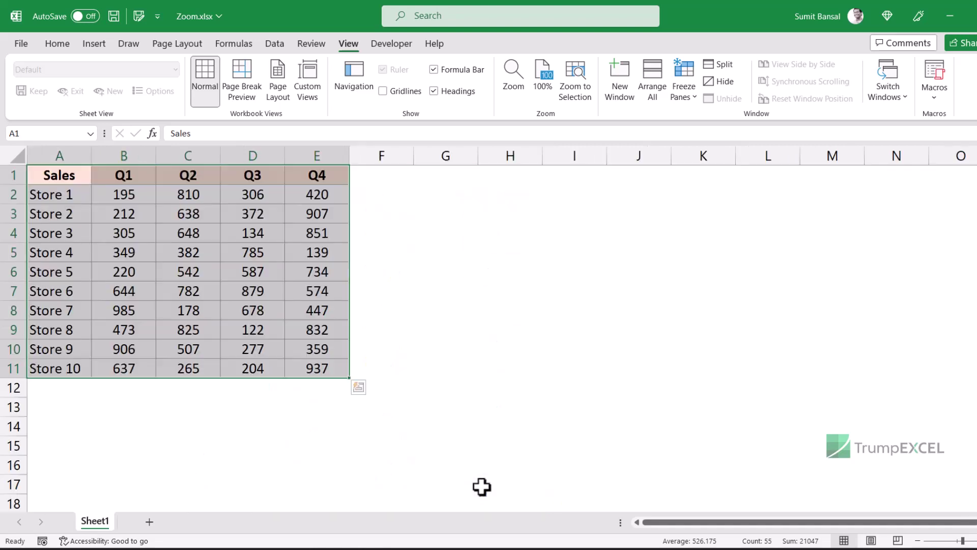
drag(59, 176, 449, 519)
scroll(466, 192, up, 3)
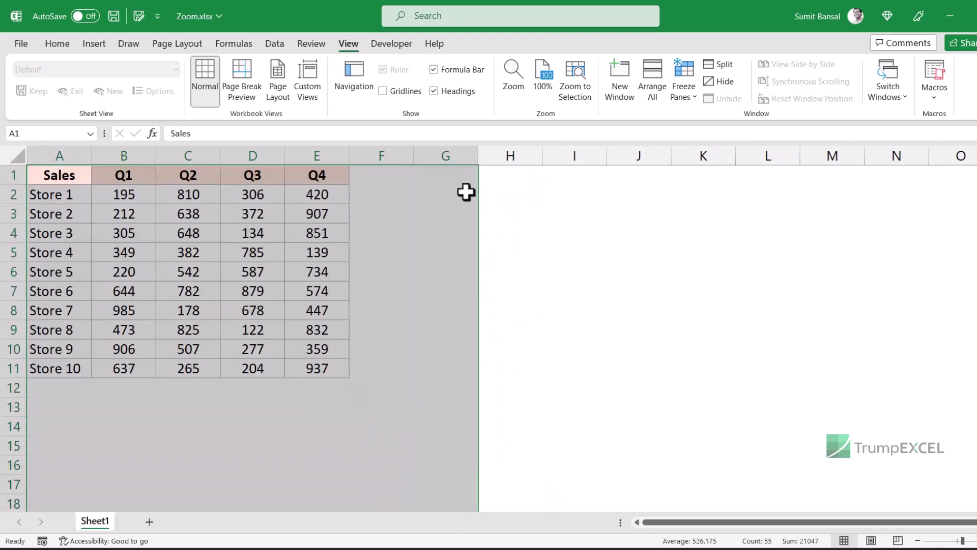
click(514, 84)
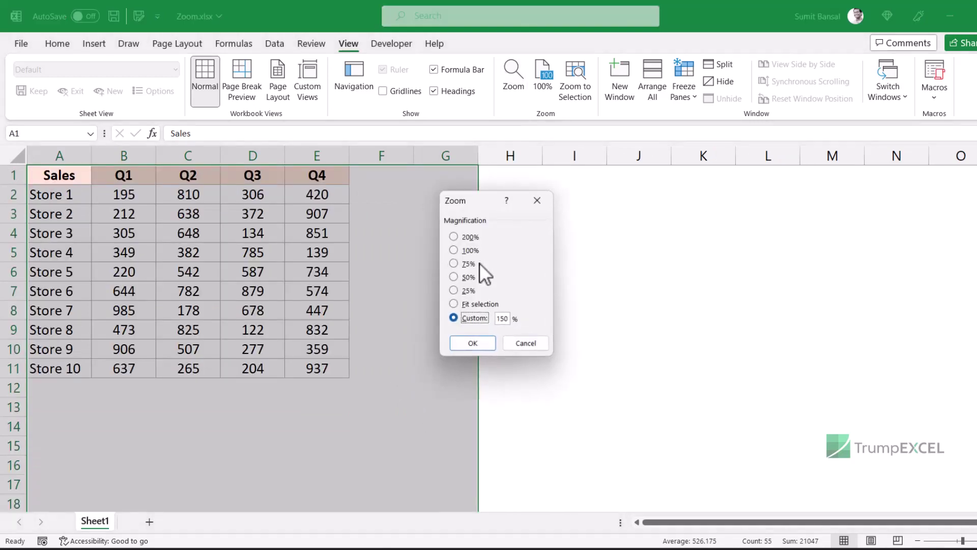
click(466, 304)
click(484, 343)
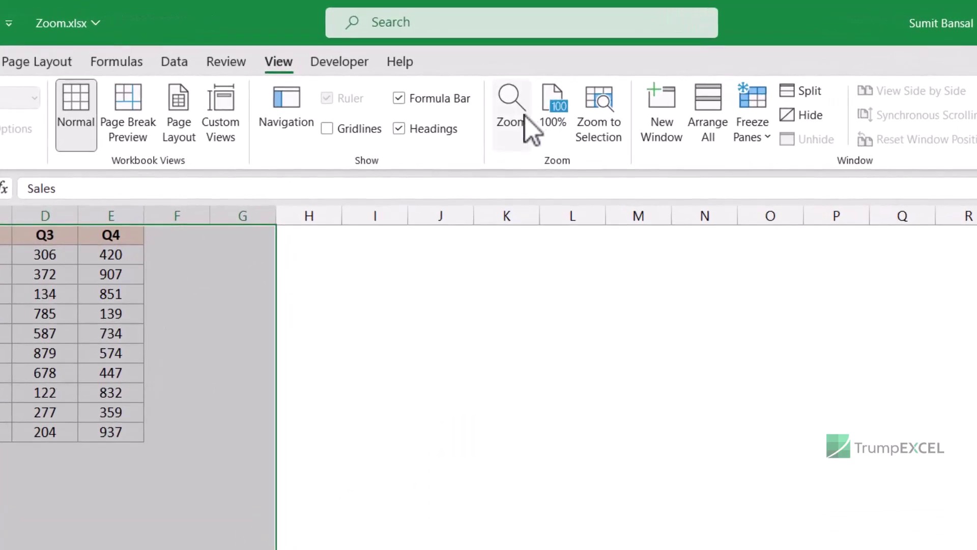
- Reset the worksheet zoom to 100% and select only cell A1
click(521, 117)
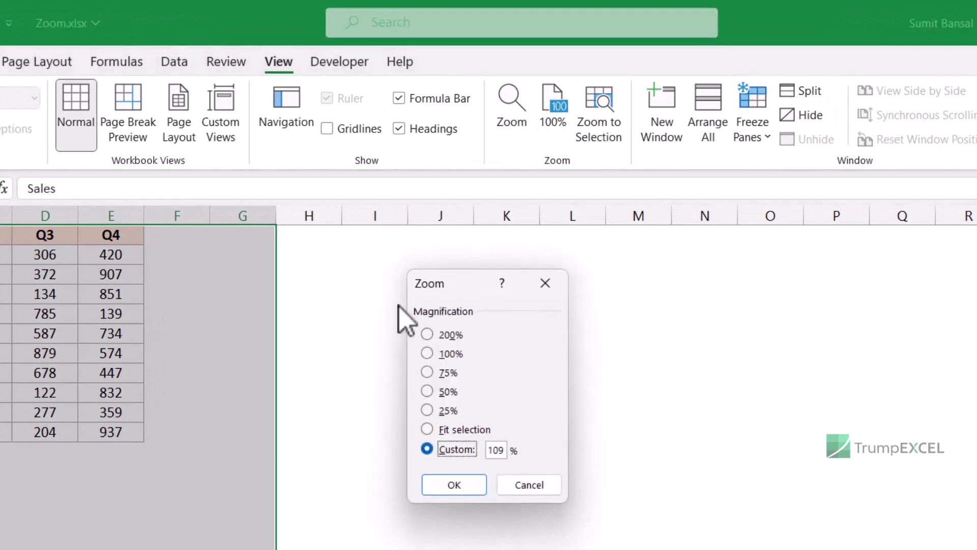
click(550, 286)
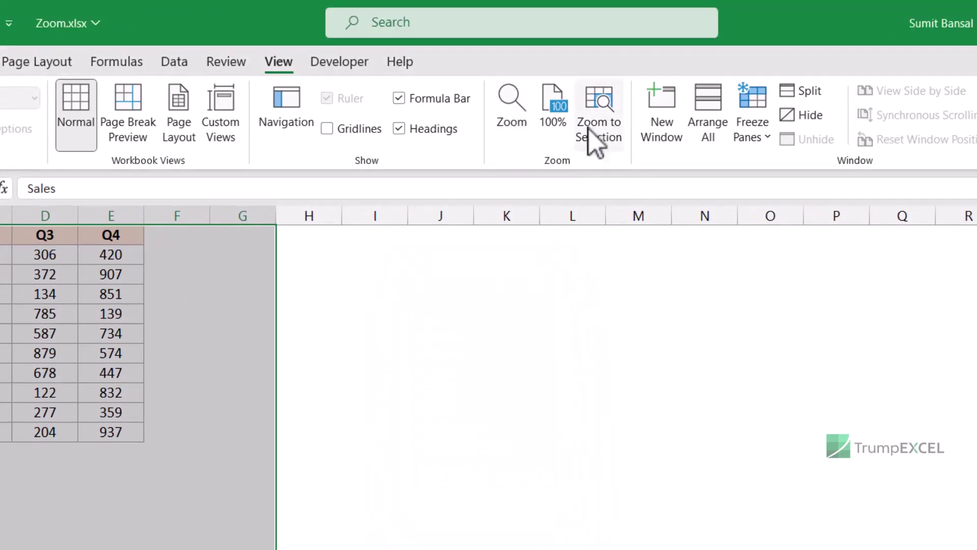
click(557, 108)
click(204, 305)
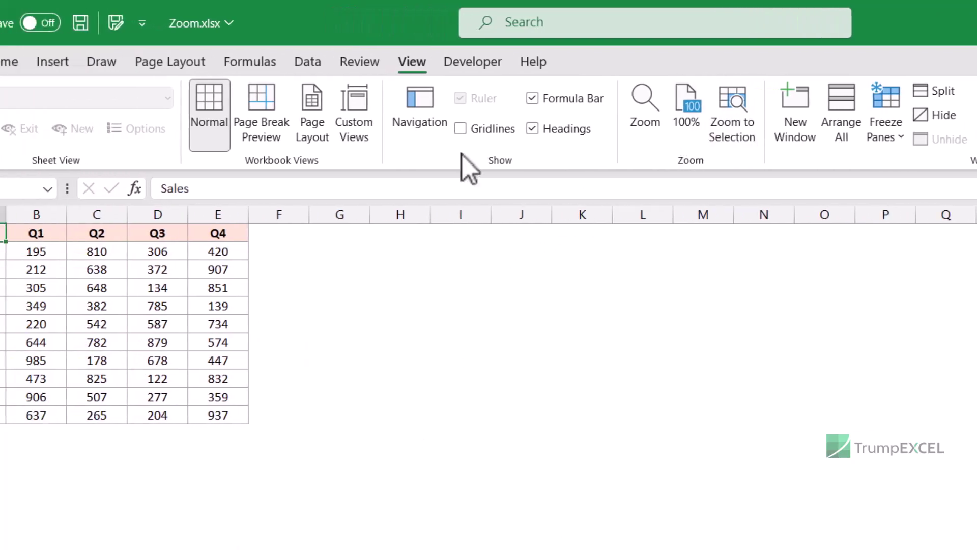
- Dismiss the Zoom dialog without changes, select the sales table A1:E11 and apply Zoom to Selection
click(722, 115)
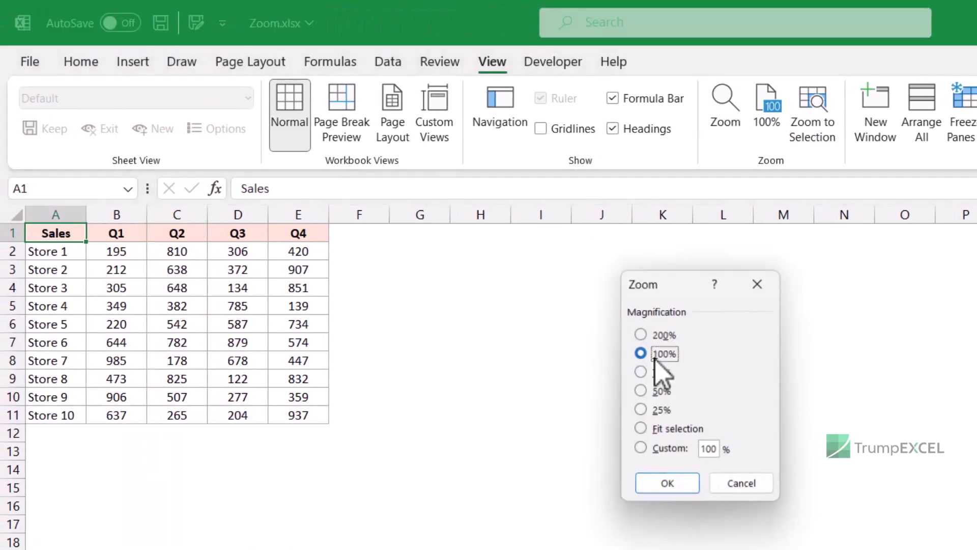
click(759, 284)
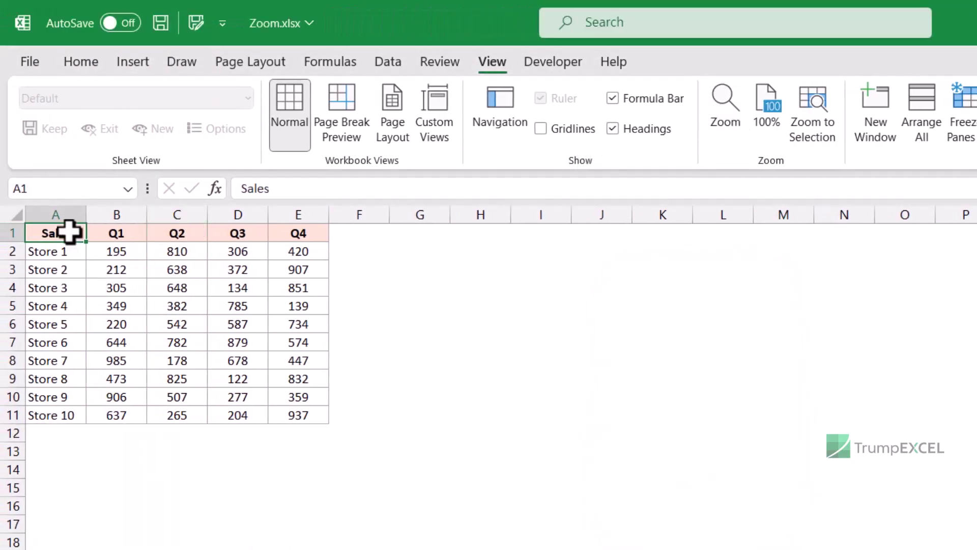
drag(69, 231, 301, 414)
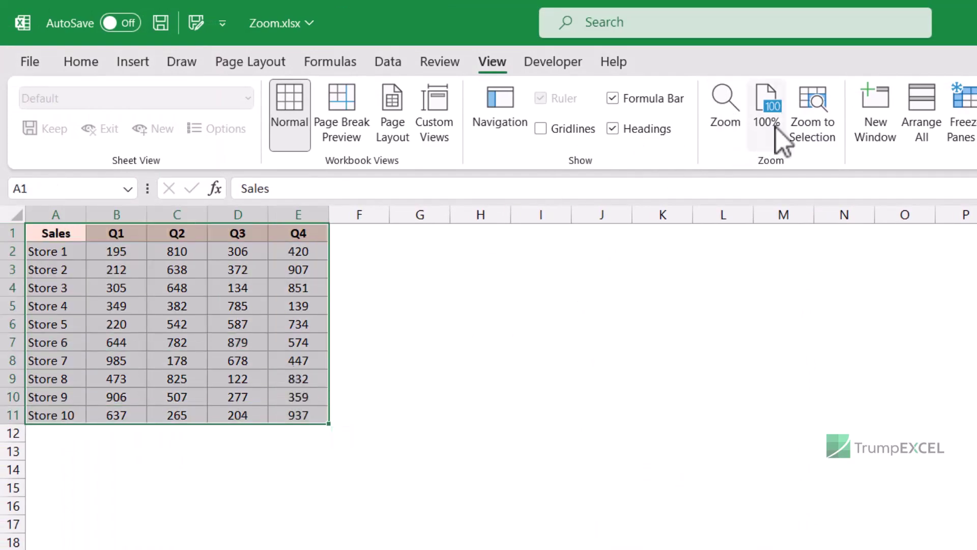
click(797, 123)
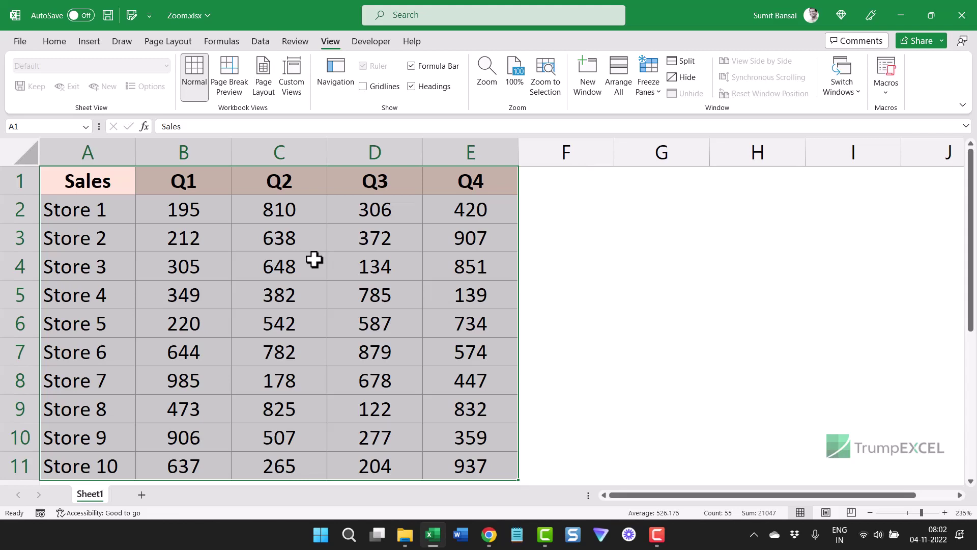
- Apply Zoom to Selection to cells A1:B2, and zoom the worksheet back out to 130%
drag(105, 183, 170, 218)
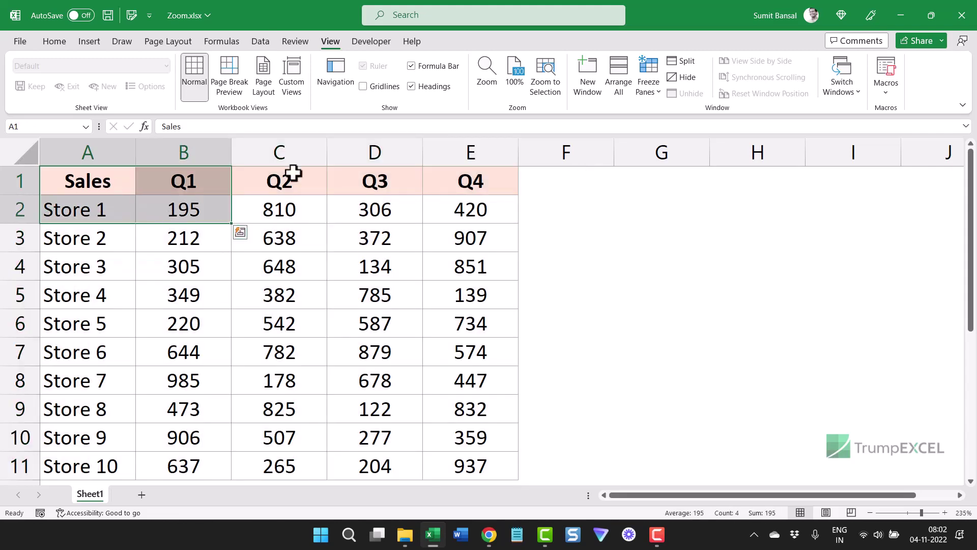
click(543, 97)
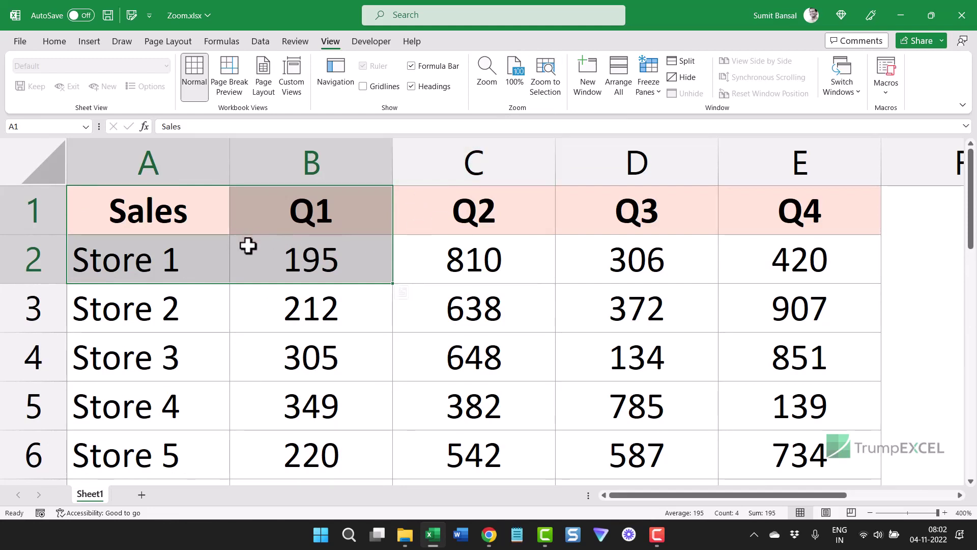
ctrl+scroll(242, 240, down, 8)
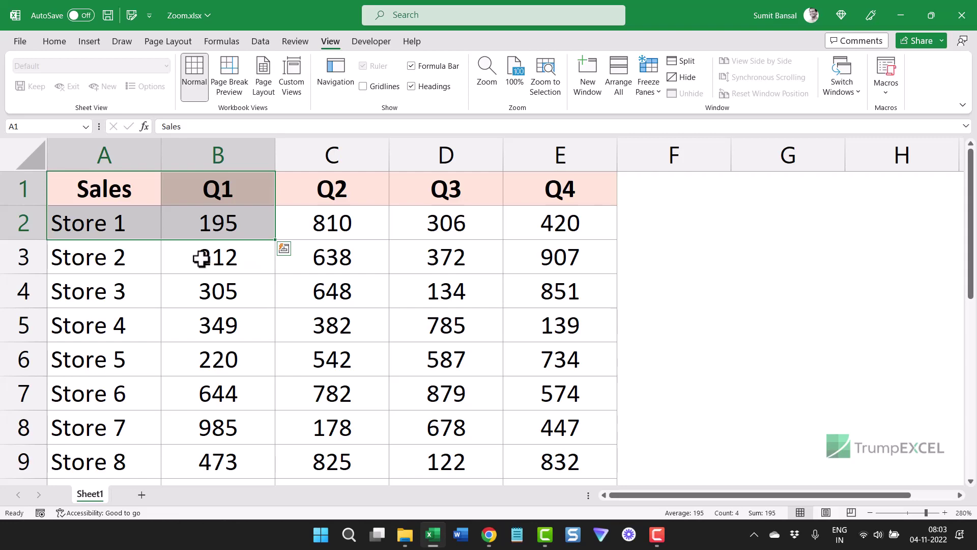
ctrl+scroll(200, 257, down, 5)
ctrl+scroll(191, 261, down, 5)
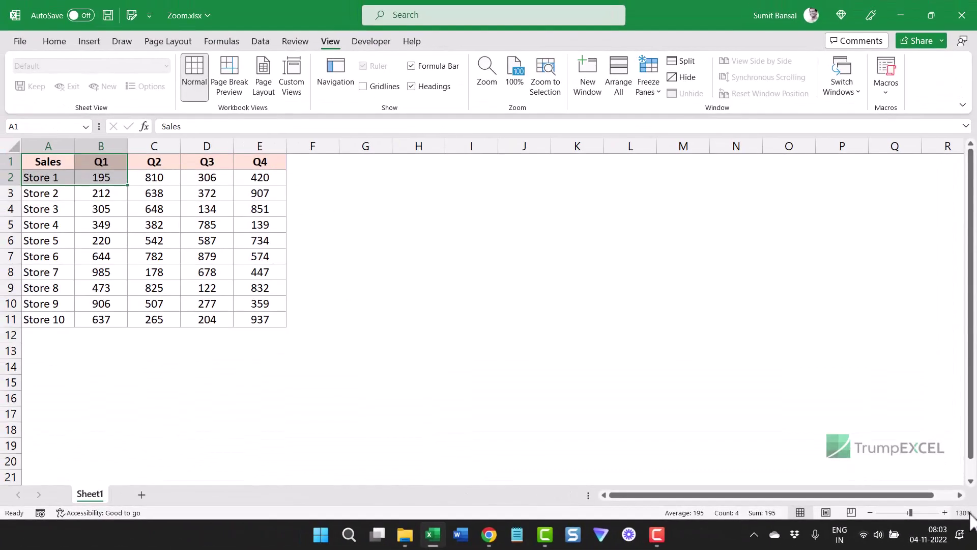
- Open and dismiss the Zoom dialog via the current zoom percentage, and use the zoom slider to set 93%, 100% and 177%
click(965, 513)
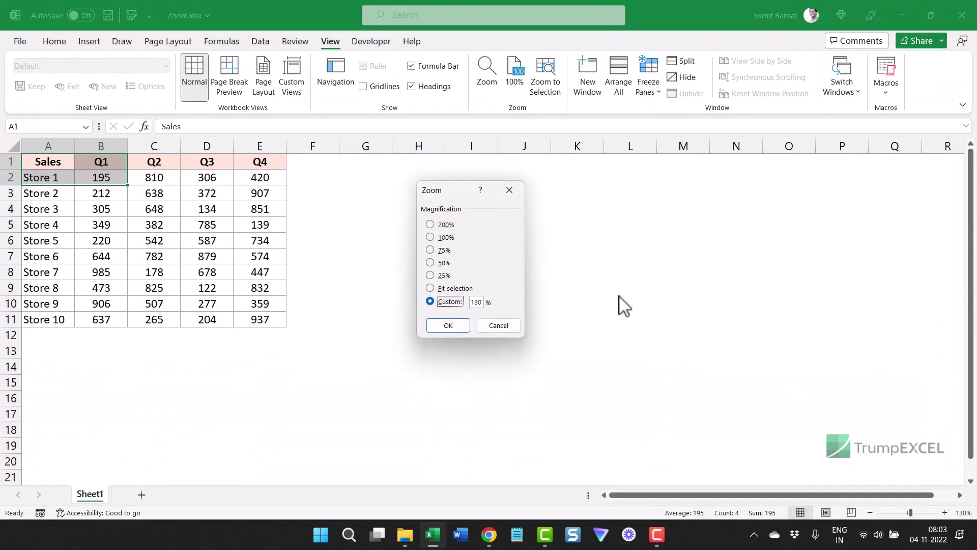
click(511, 197)
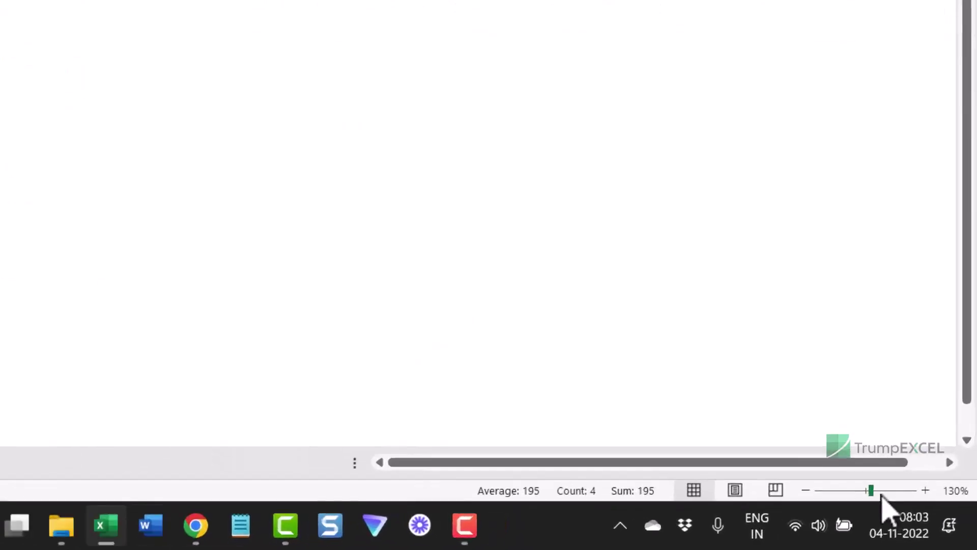
drag(872, 490, 863, 490)
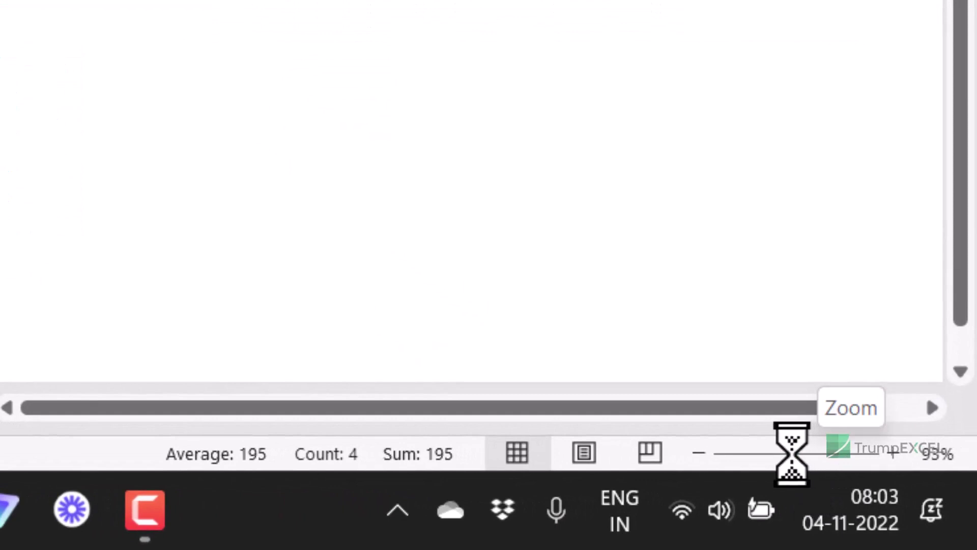
mouse_move(791, 453)
mouse_down()
mouse_move(753, 452)
mouse_move(829, 458)
mouse_move(800, 454)
mouse_up()
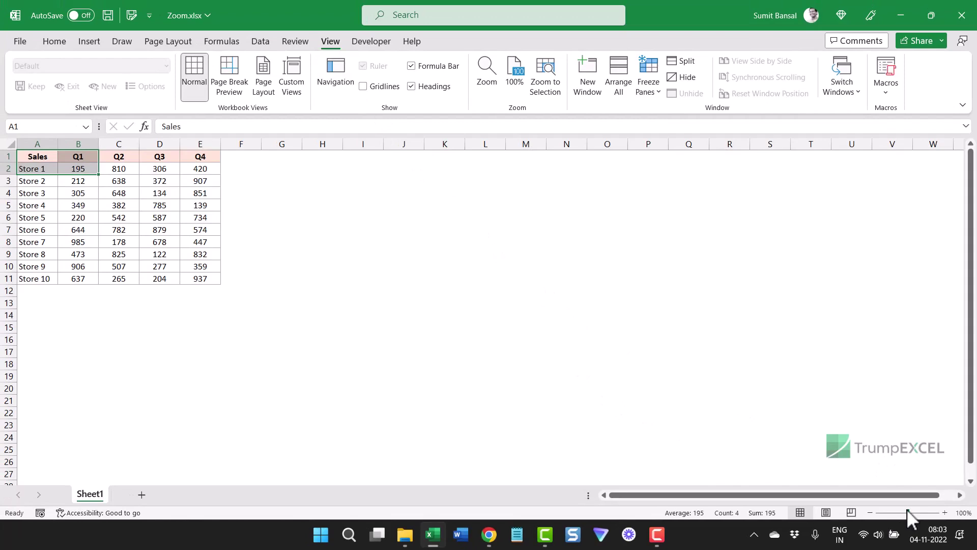
mouse_move(908, 512)
mouse_down()
mouse_move(899, 513)
mouse_move(915, 513)
mouse_up()
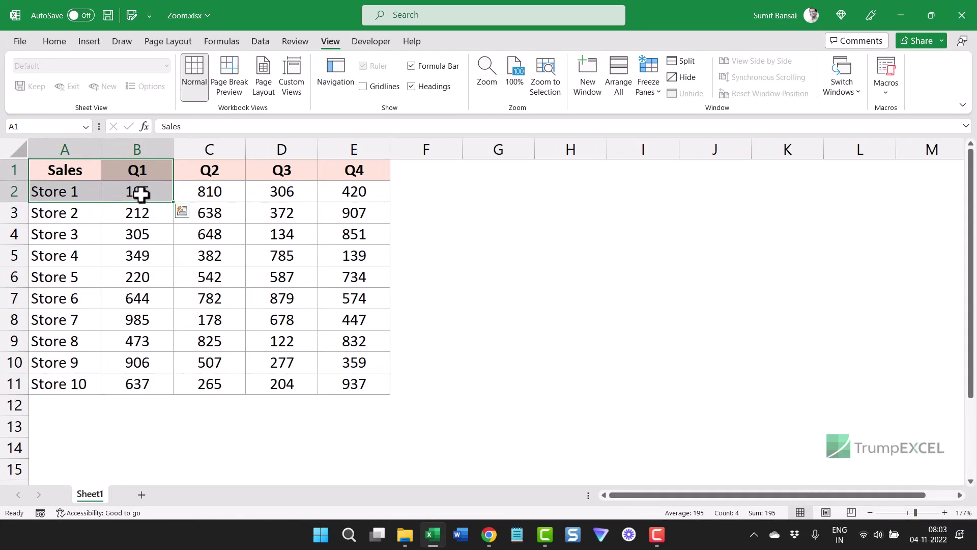
- Select the sales figures B2:E11 and zoom the worksheet out through 100% and 70% to 40%
drag(139, 193, 340, 385)
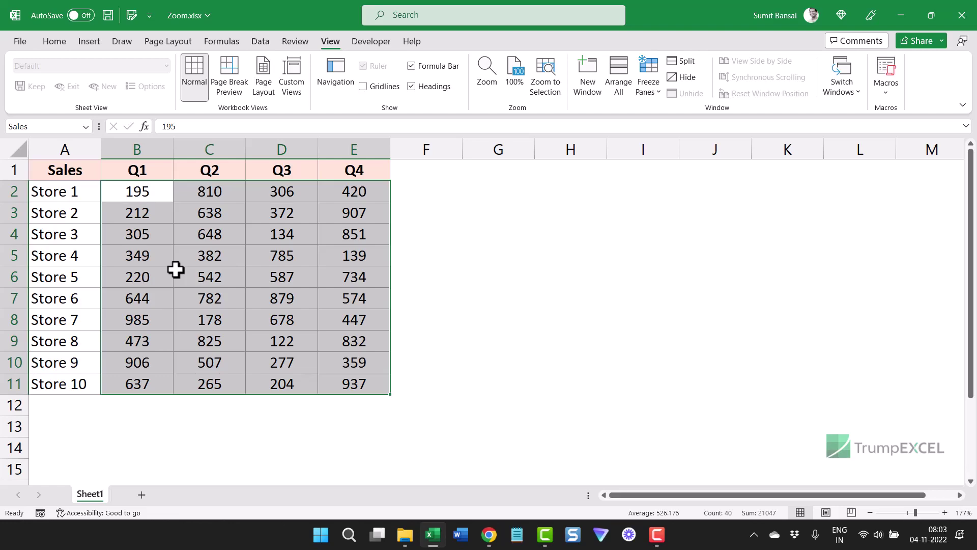
scroll(191, 276, down, 5)
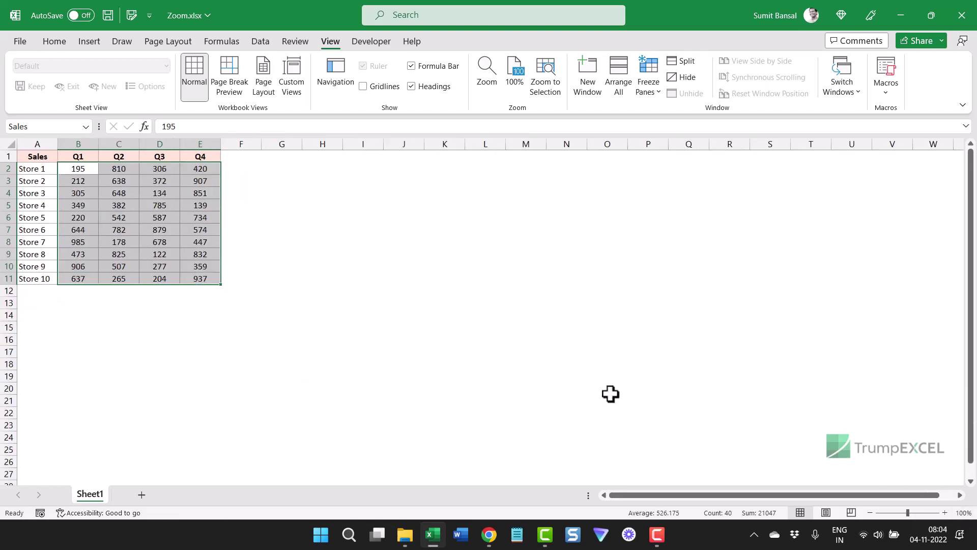
scroll(158, 258, down, 2)
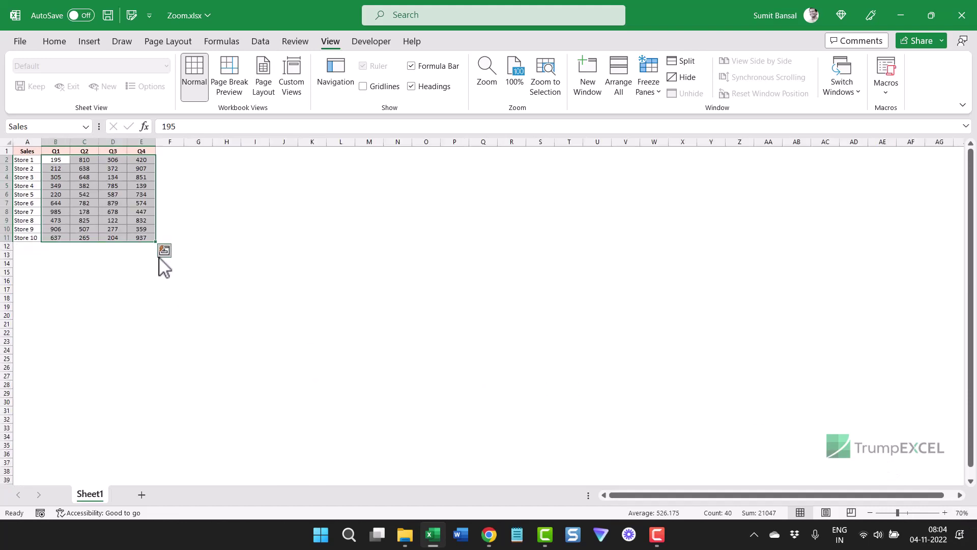
scroll(164, 267, down, 2)
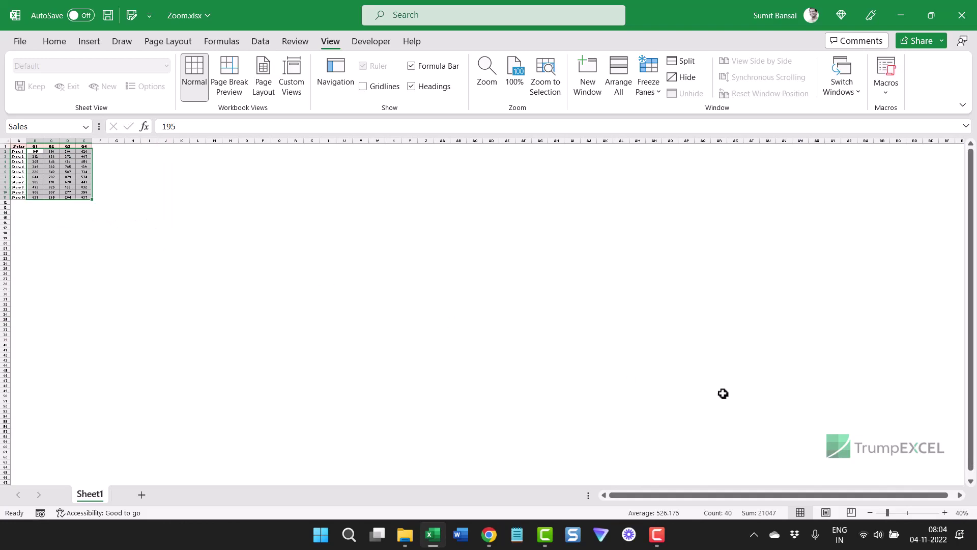
- Apply a custom magnification of 39% in the Zoom dialog to reveal the range name, and zoom the worksheet back in
click(961, 513)
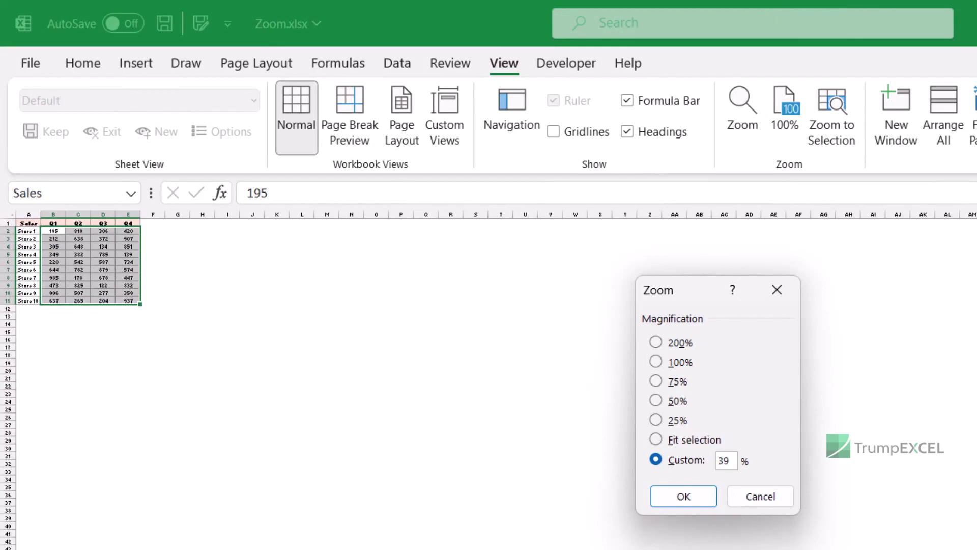
click(681, 498)
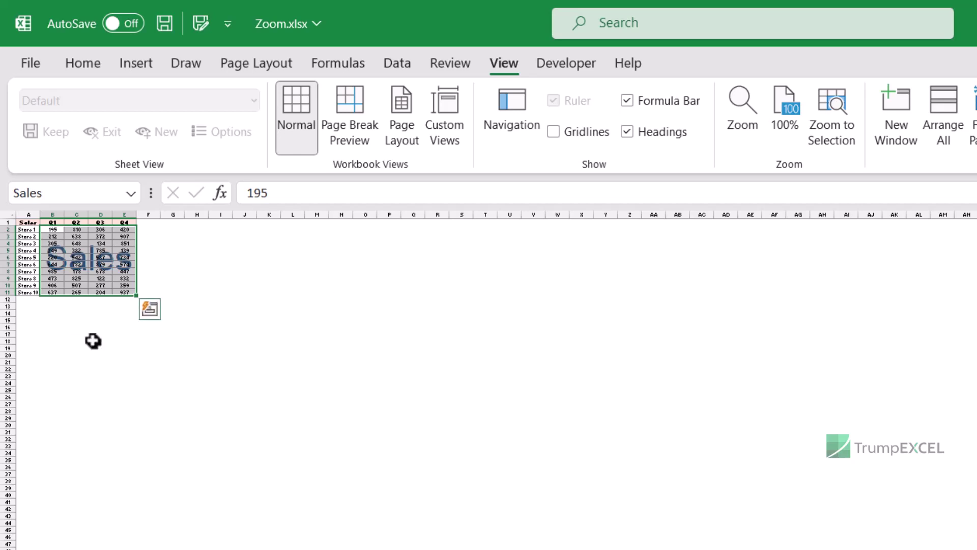
scroll(276, 331, up, 10)
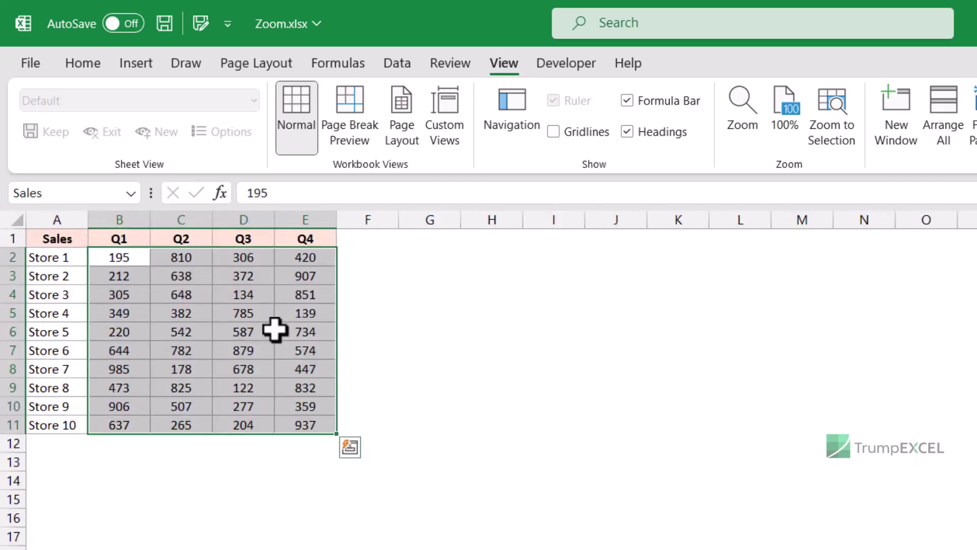